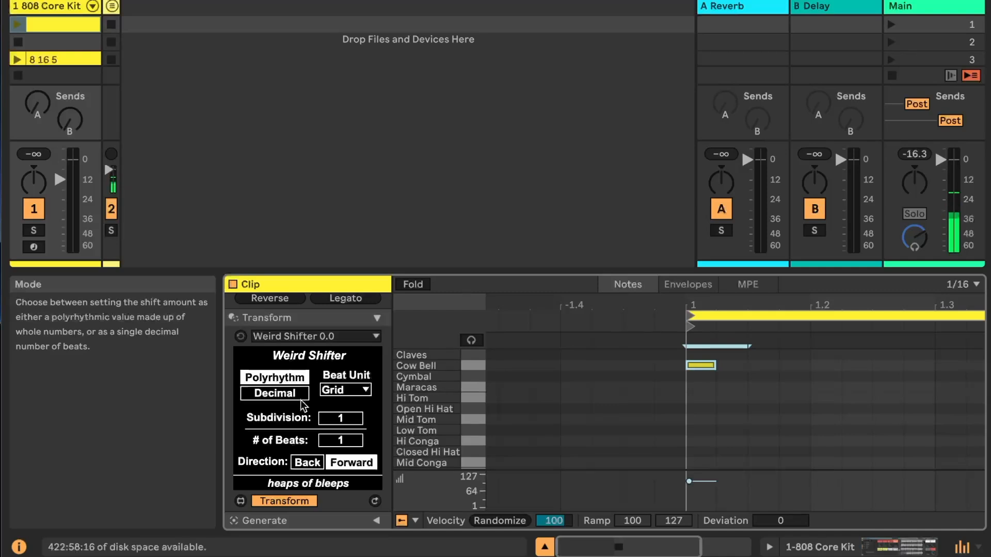
# Step: Compare the Weird Shifter's Decimal and Polyrhythm modes and view the available beat unit options
pyautogui.click(288, 394)
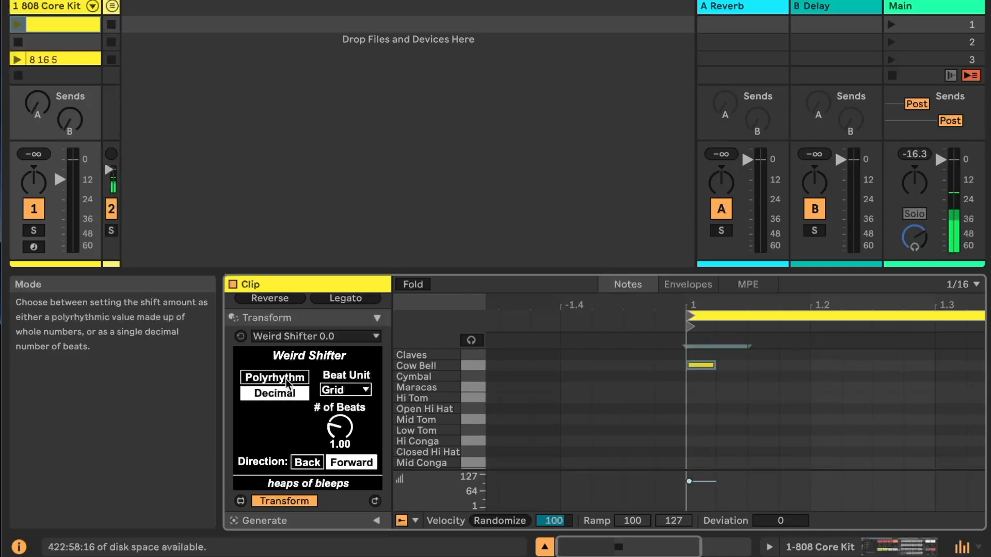
pyautogui.click(287, 381)
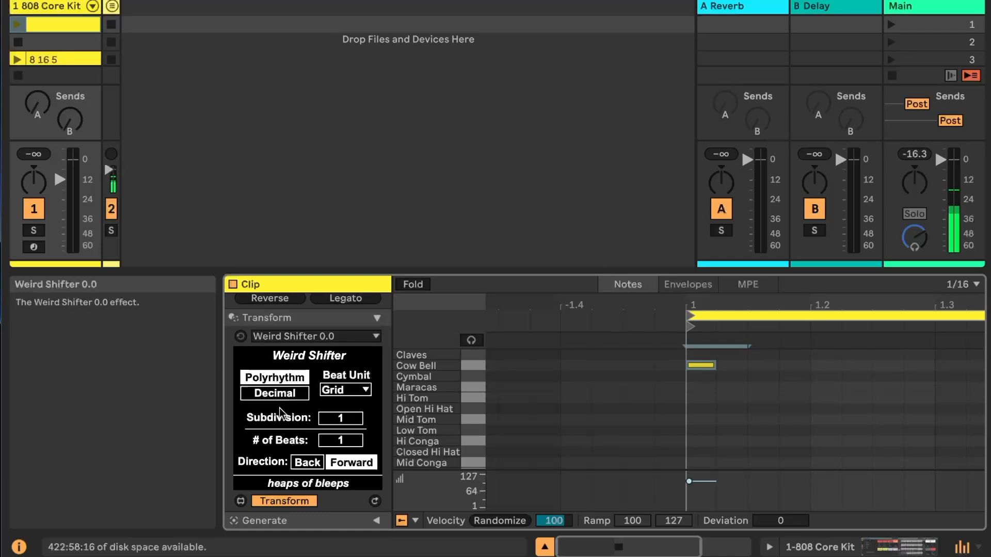
pyautogui.click(274, 396)
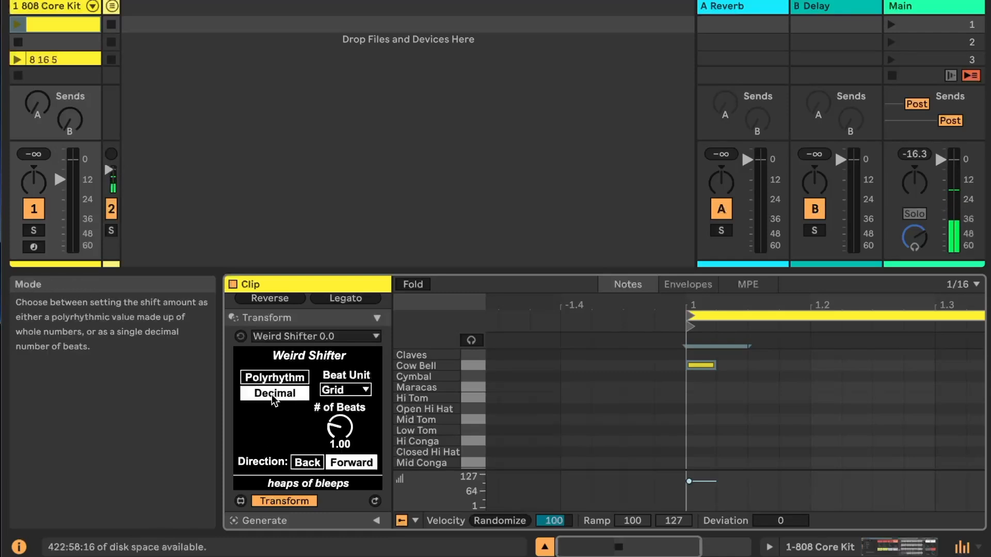
pyautogui.click(283, 381)
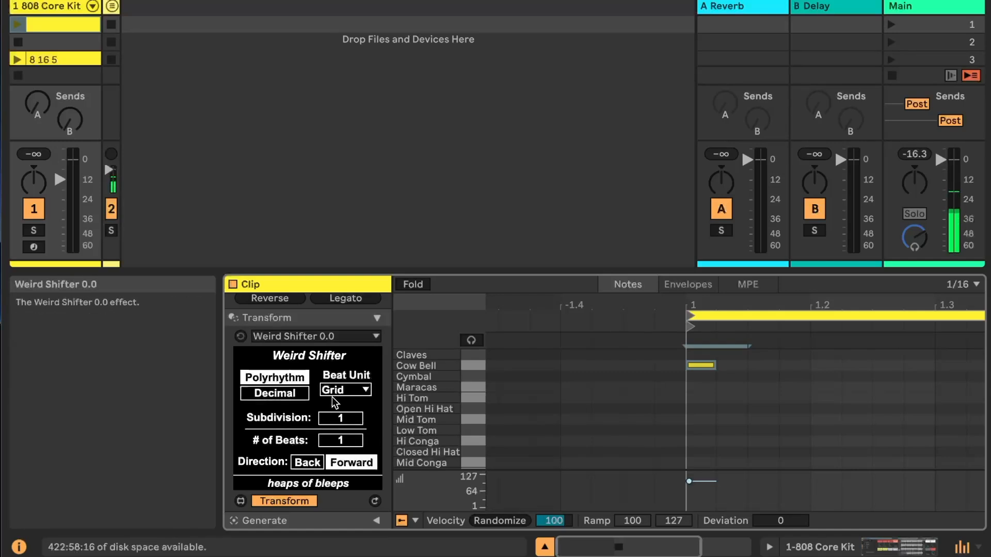
pyautogui.click(359, 391)
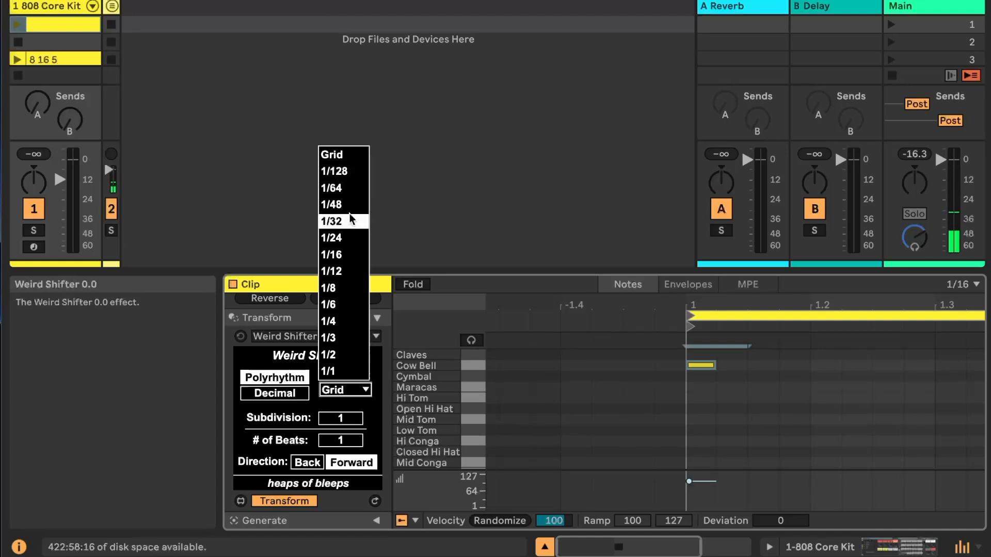
pyautogui.click(426, 323)
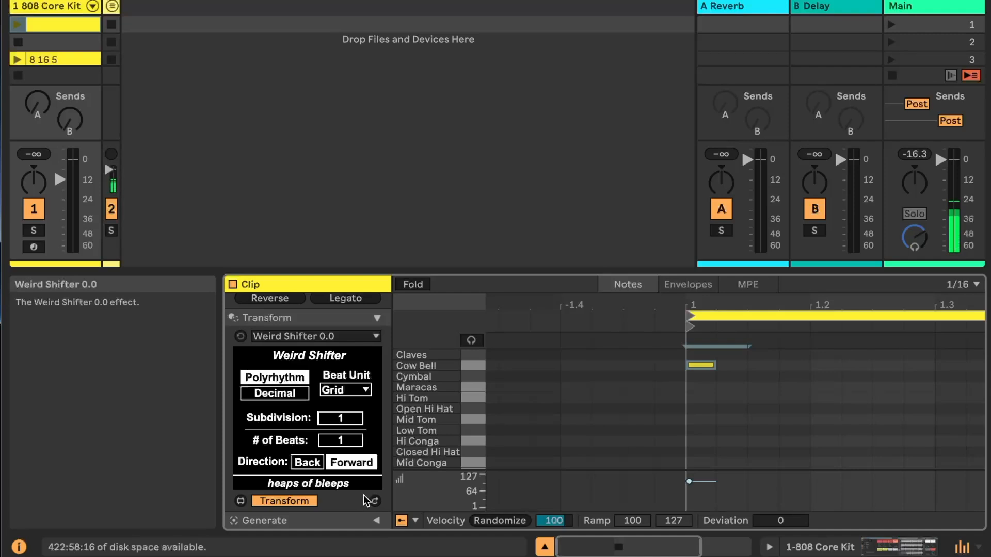
# Step: Set the Weird Shifter's polyrhythm to a subdivision of 5 over 4 beats
pyautogui.write('5')
pyautogui.click(341, 440)
pyautogui.write('4')
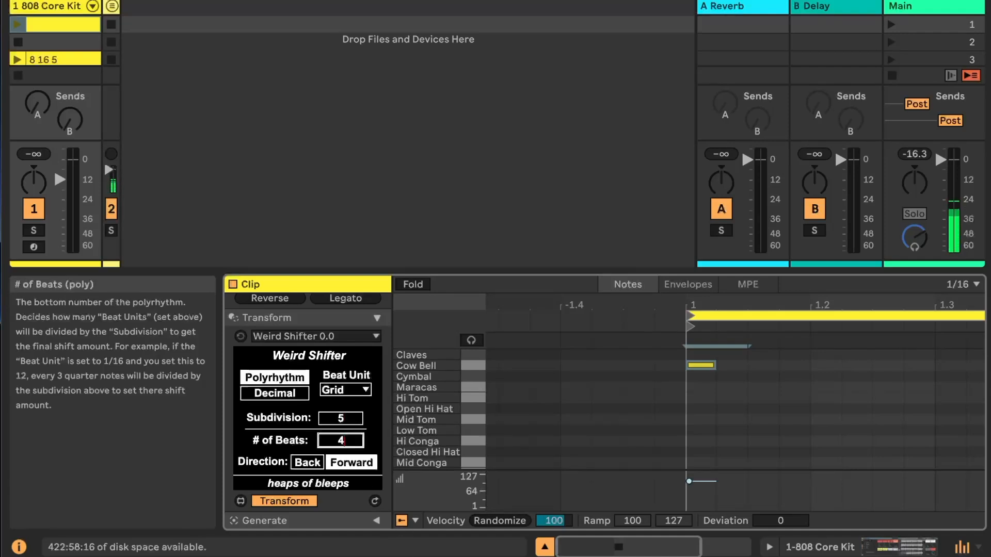
pyautogui.click(378, 413)
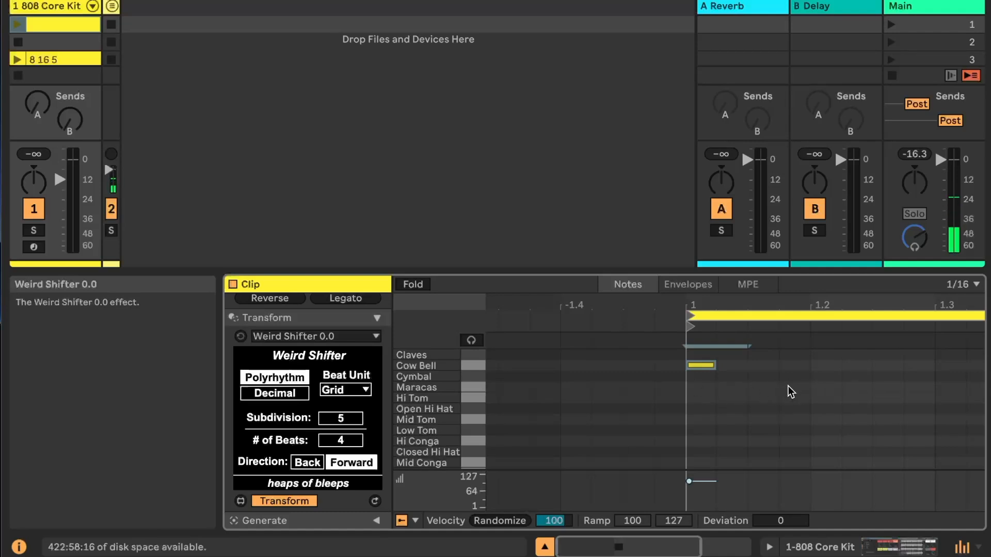
# Step: Select the Cow Bell note at the clip start and apply the forward polyrhythmic shift to it five times
pyautogui.click(728, 382)
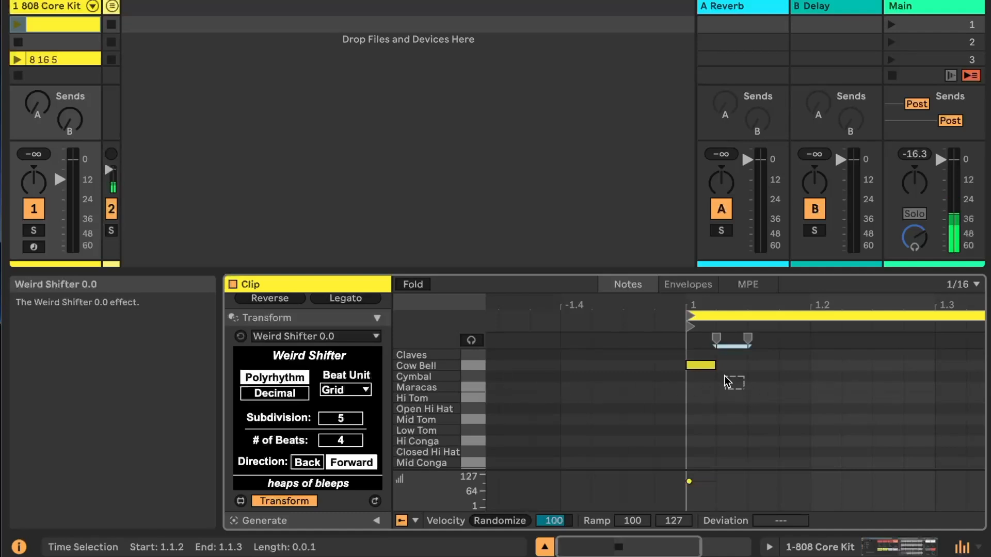
pyautogui.click(700, 364)
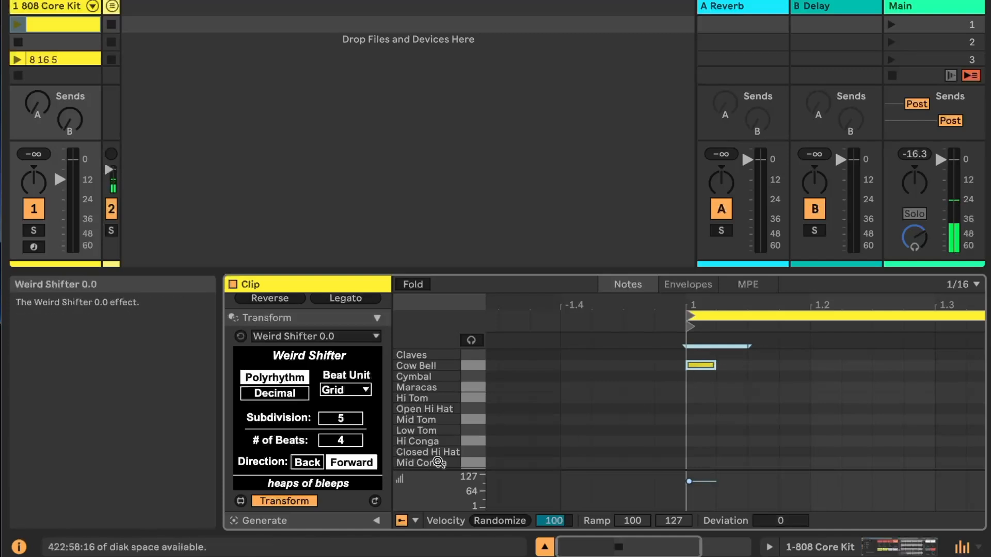
pyautogui.click(375, 502)
pyautogui.click(375, 502)
pyautogui.click(375, 502)
pyautogui.click(375, 502)
pyautogui.click(375, 502)
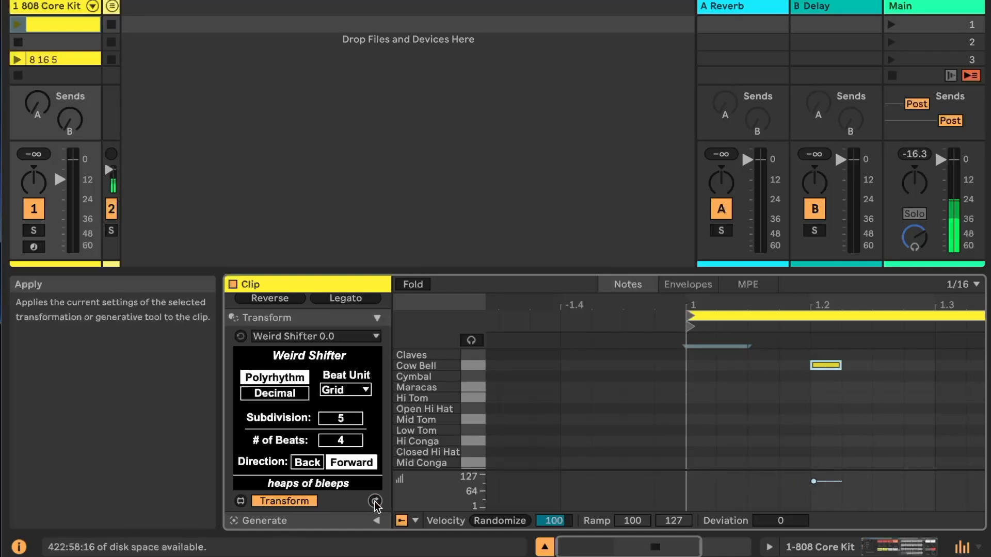
# Step: Set the shift direction to Back and apply the shift to the Cow Bell note three times
pyautogui.click(293, 463)
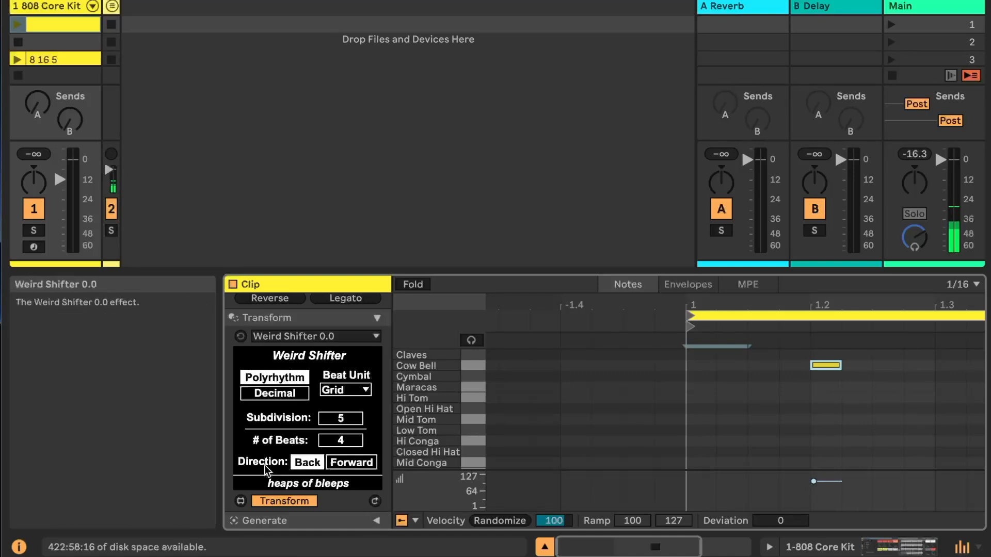
pyautogui.click(374, 501)
pyautogui.click(375, 502)
pyautogui.click(375, 502)
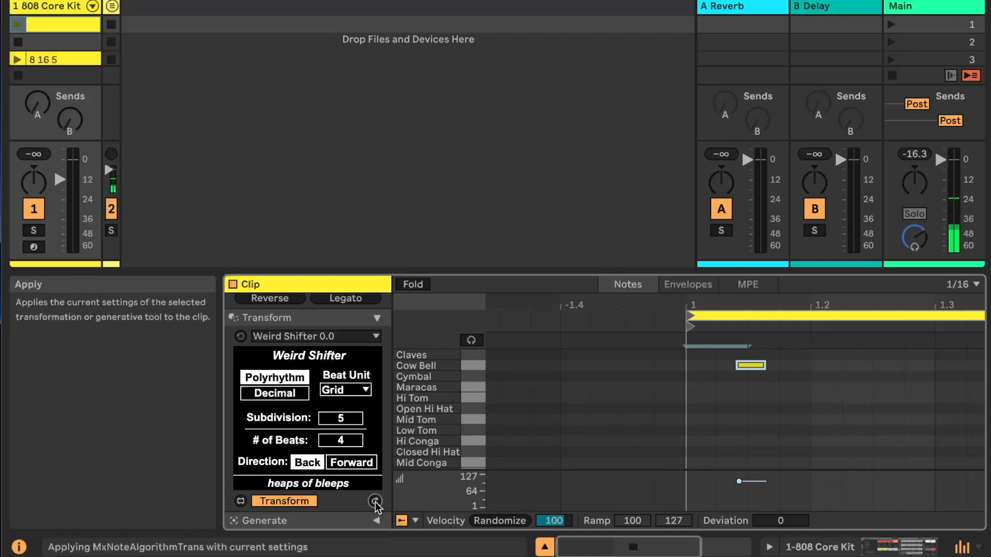
# Step: Set the shift direction to Forward and apply the shift to the Cow Bell note six times
pyautogui.click(351, 462)
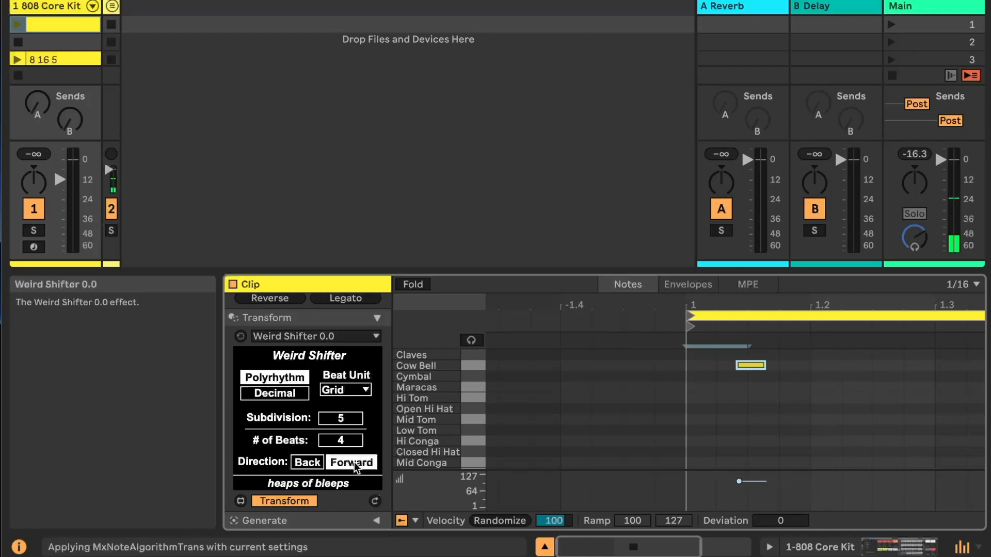
pyautogui.click(375, 501)
pyautogui.click(374, 501)
pyautogui.click(374, 501)
pyautogui.click(374, 501)
pyautogui.click(375, 501)
pyautogui.click(375, 502)
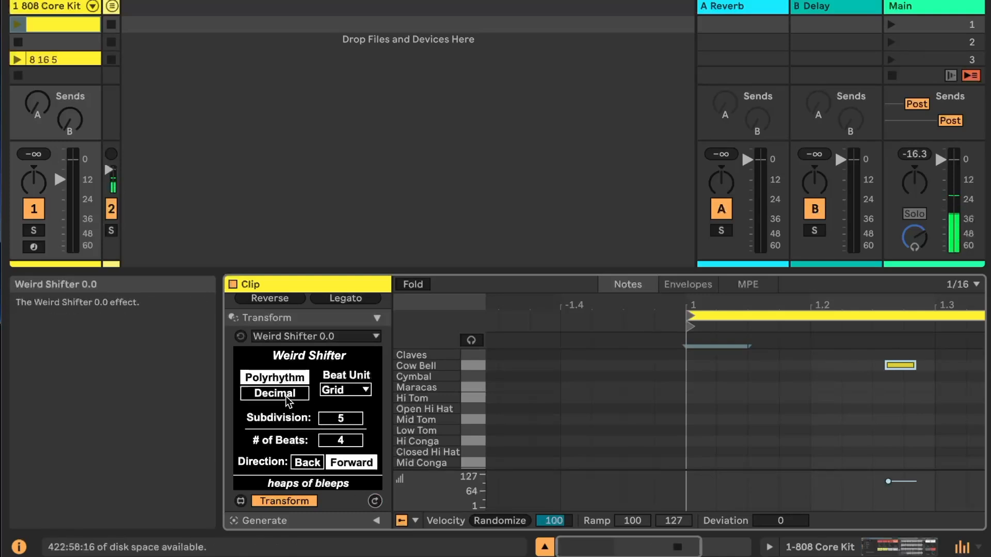
# Step: Set the Weird Shifter to Decimal mode with 3.14 beats and move the Cow Bell note back to the clip start
pyautogui.click(287, 397)
pyautogui.moveTo(901, 365); pyautogui.dragTo(700, 369)
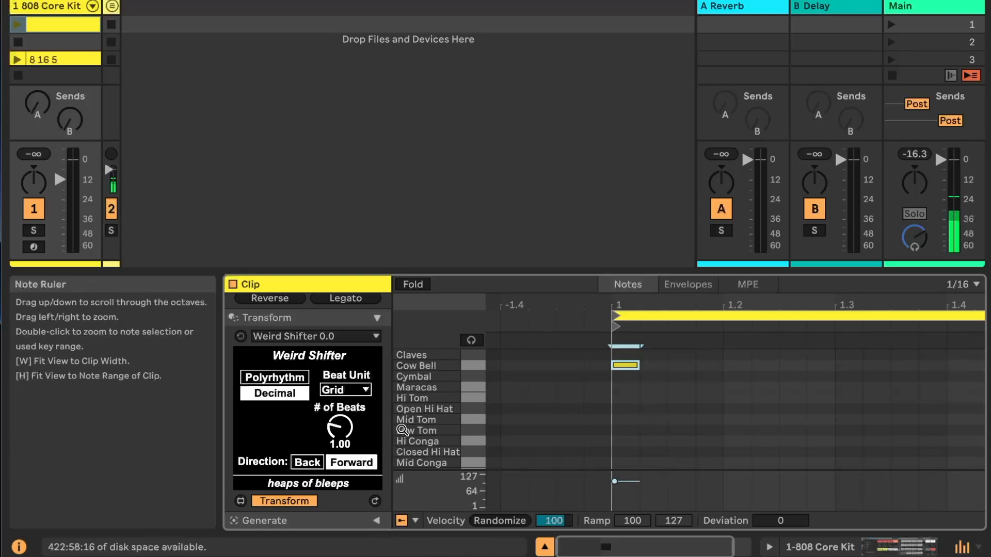
pyautogui.click(338, 428)
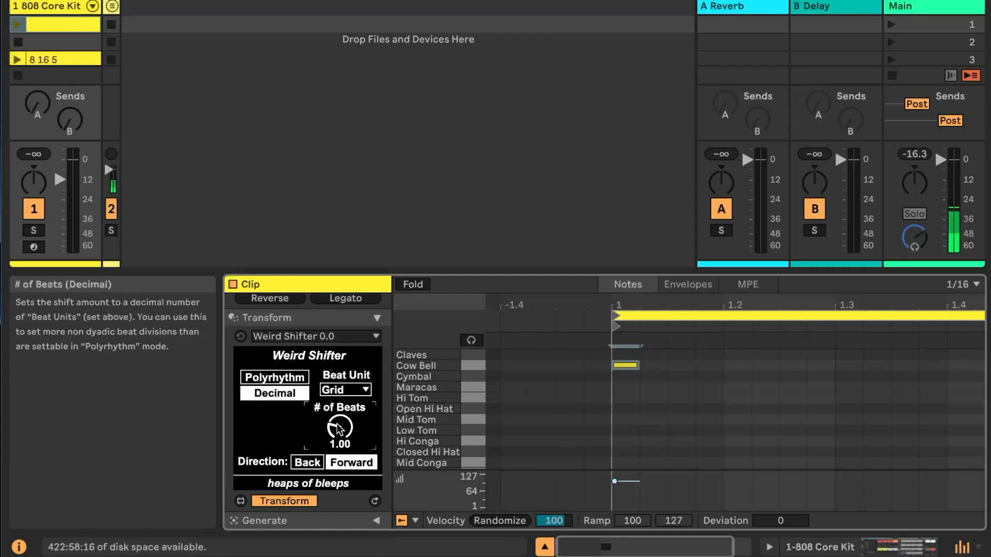
pyautogui.write('3.14')
pyautogui.press('Return')
# Step: Select the Cow Bell note and apply the forward decimal shift to it three times
pyautogui.moveTo(643, 390); pyautogui.dragTo(611, 355)
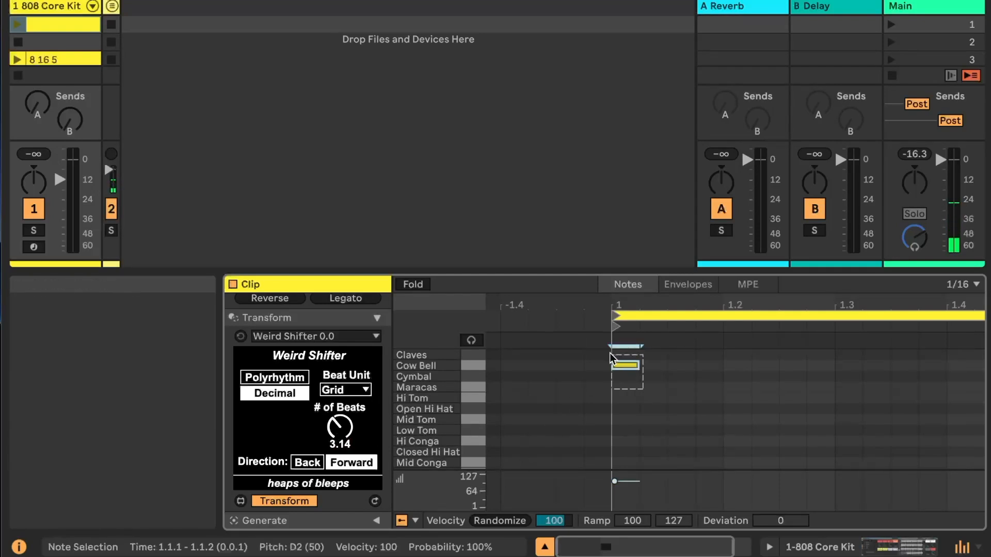
pyautogui.click(375, 501)
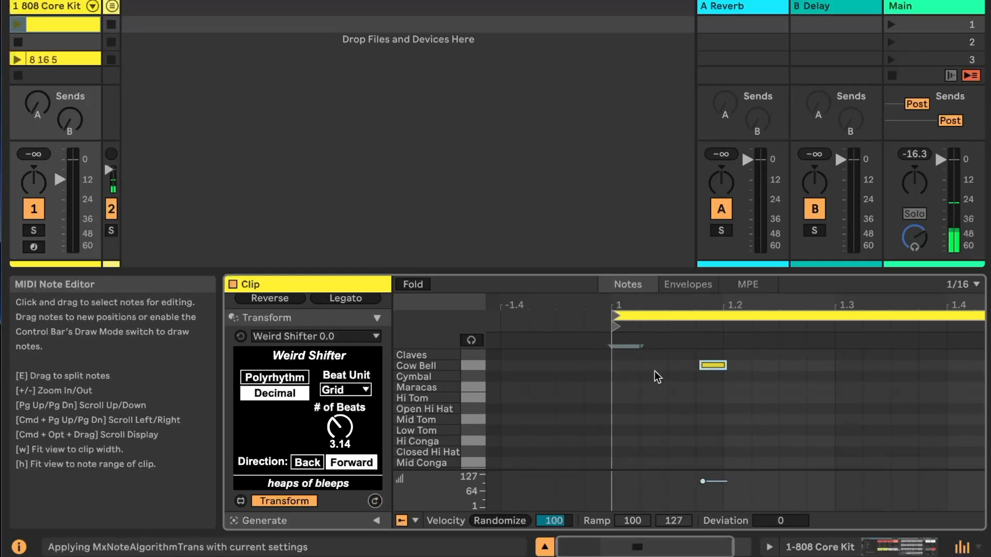
pyautogui.moveTo(710, 308); pyautogui.dragTo(710, 361)
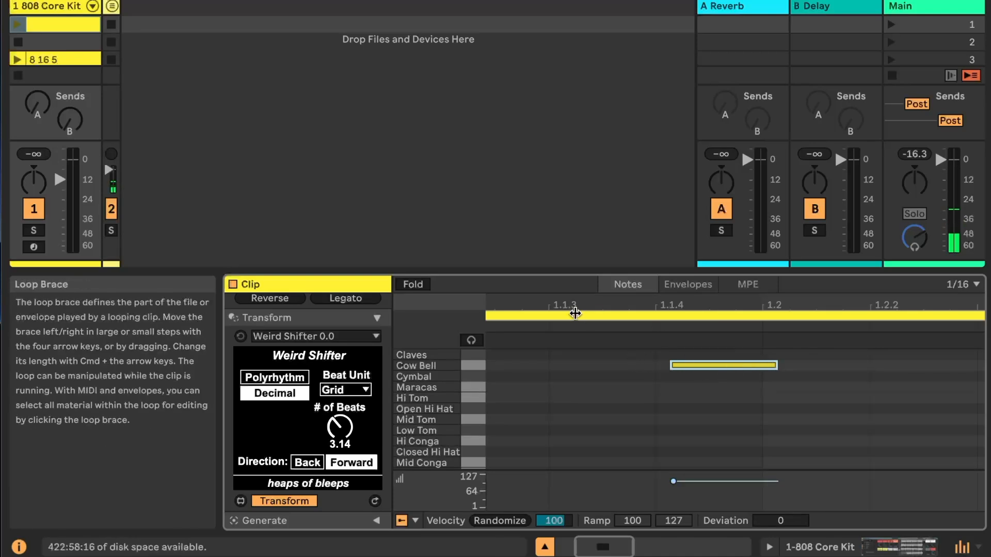
pyautogui.press('w')
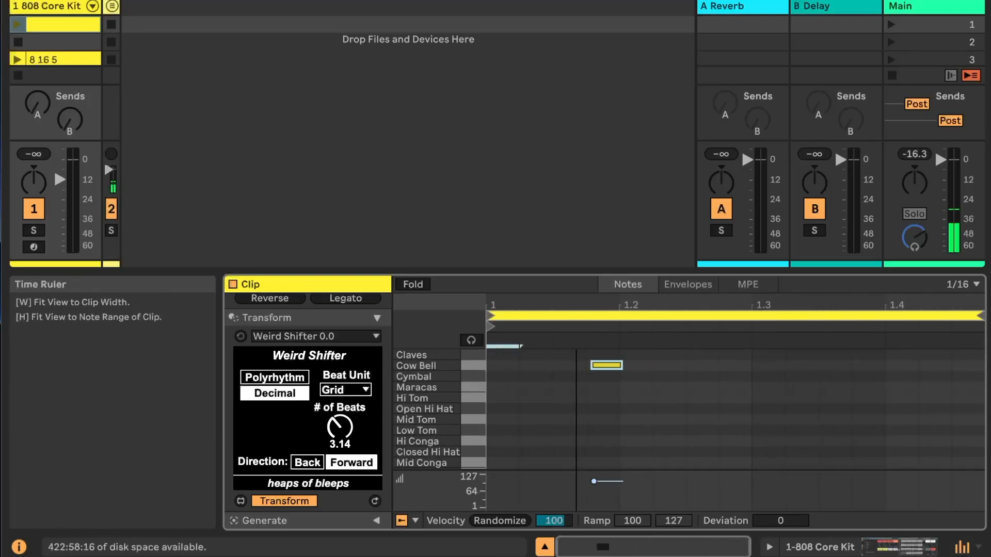
pyautogui.click(374, 501)
pyautogui.click(375, 501)
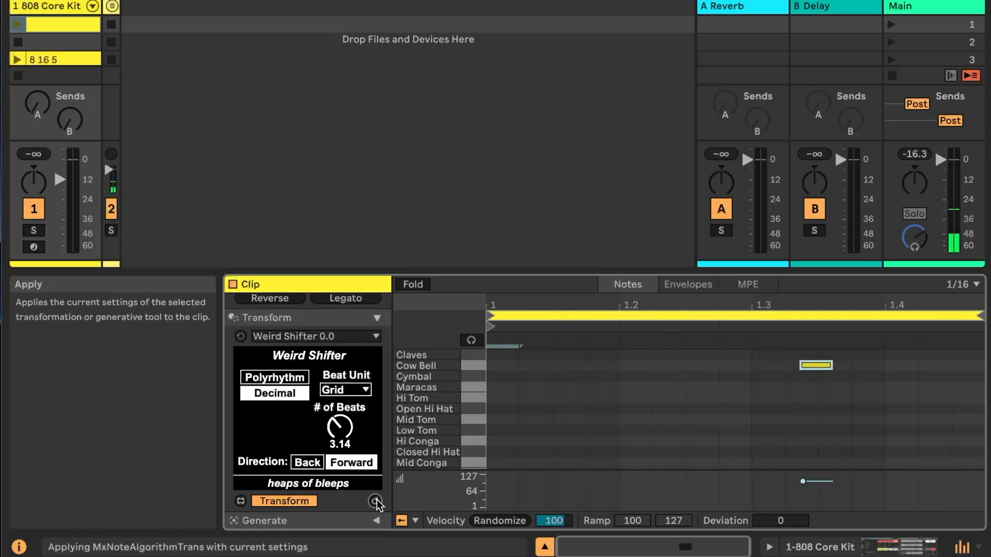
# Step: Set the shift direction to Back and shift the Cow Bell note until it returns to the clip start
pyautogui.click(307, 462)
pyautogui.click(375, 501)
pyautogui.click(375, 501)
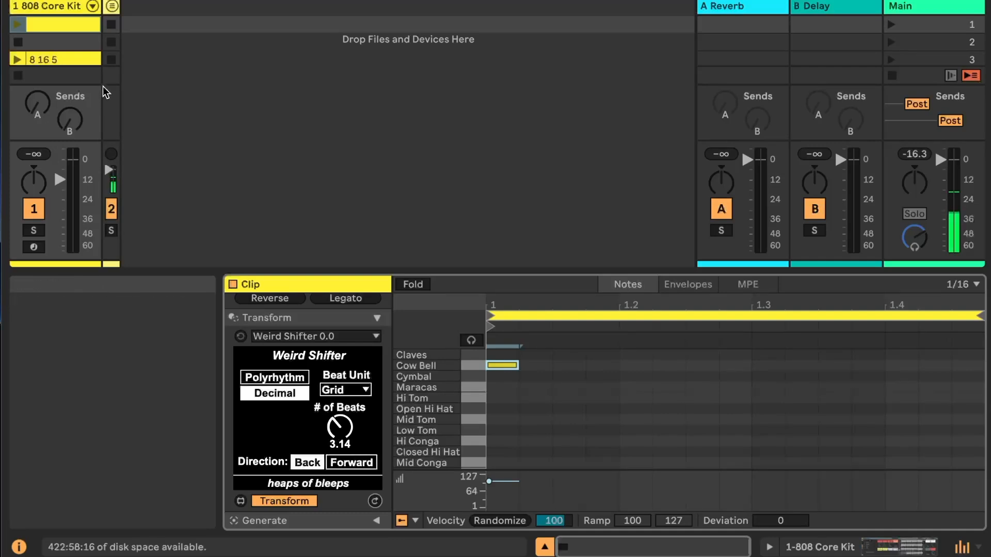
# Step: Set the Weird Shifter to Polyrhythm mode for the 8 16 5 clip, with beat unit 1/8, subdivision 16 and 5 beats
pyautogui.click(283, 369)
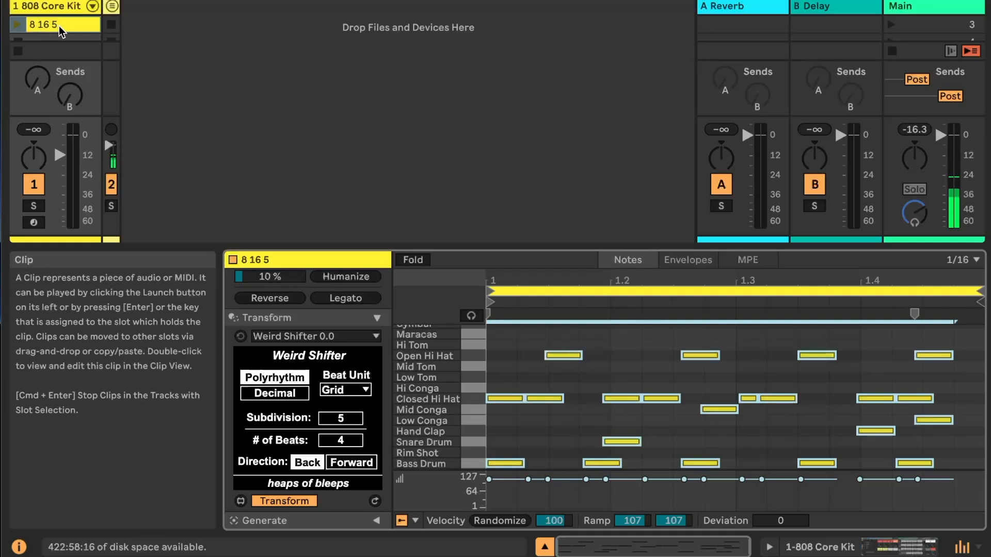
pyautogui.click(361, 391)
pyautogui.click(345, 286)
pyautogui.click(352, 419)
pyautogui.write('16')
pyautogui.click(352, 440)
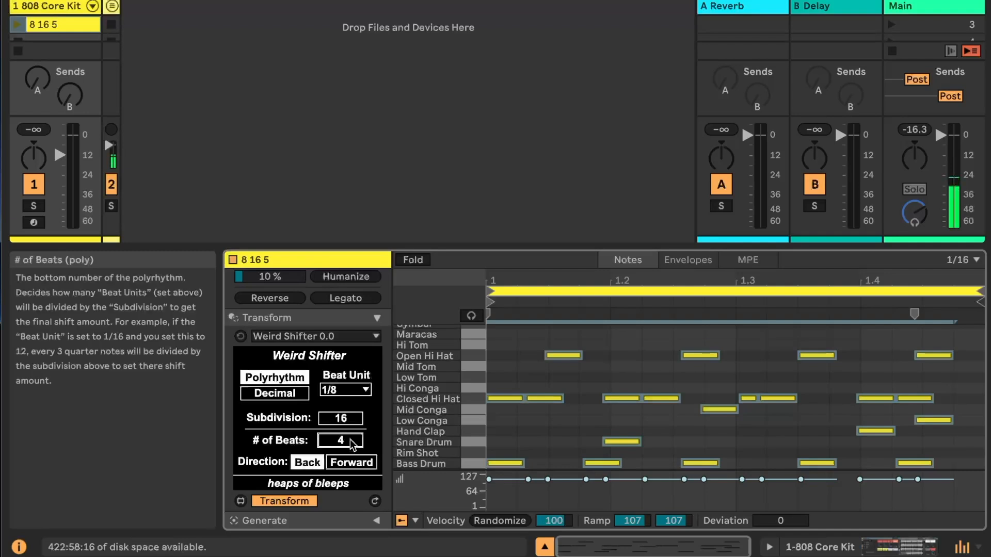
pyautogui.write('5')
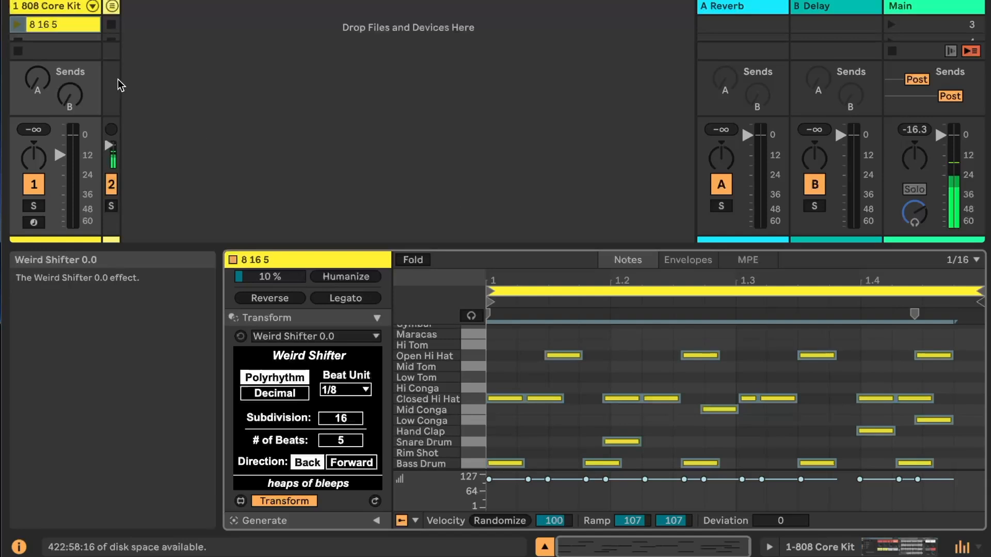
# Step: Launch the 8 16 5 clip and add a Hi Conga note at its start
pyautogui.click(17, 24)
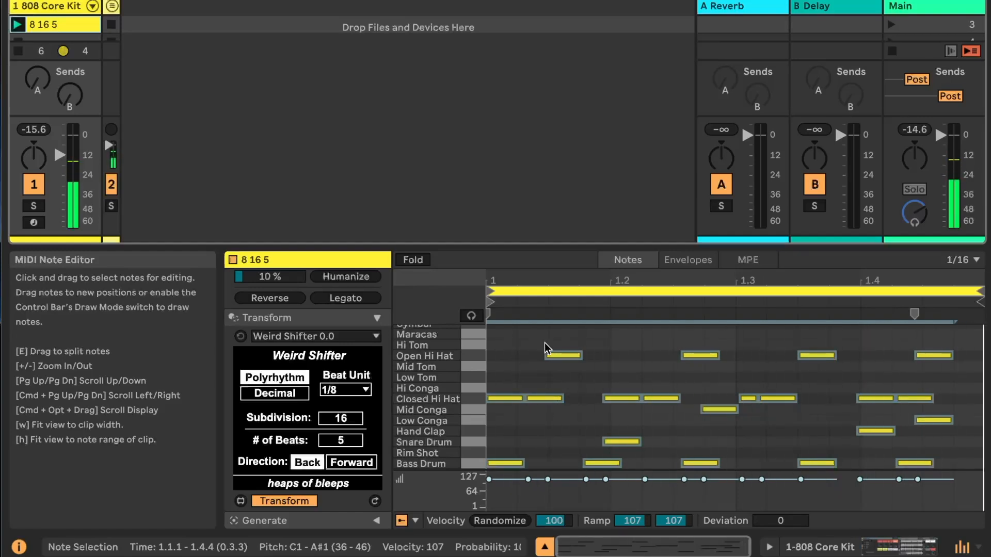
pyautogui.doubleClick(500, 389)
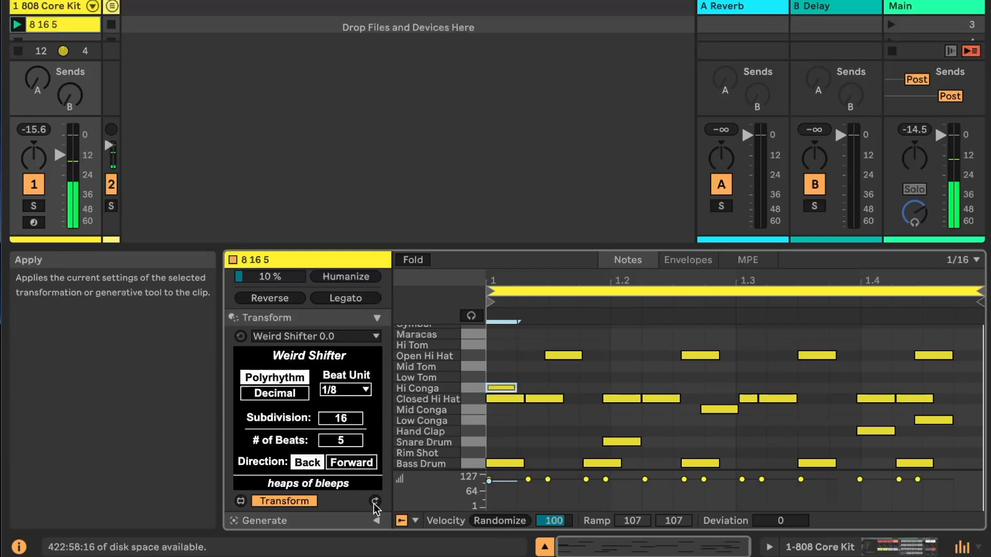
# Step: Set the shift direction to Forward and shift the Hi Conga note five subdivisions, to line up with the third Bass Drum hit
pyautogui.click(352, 462)
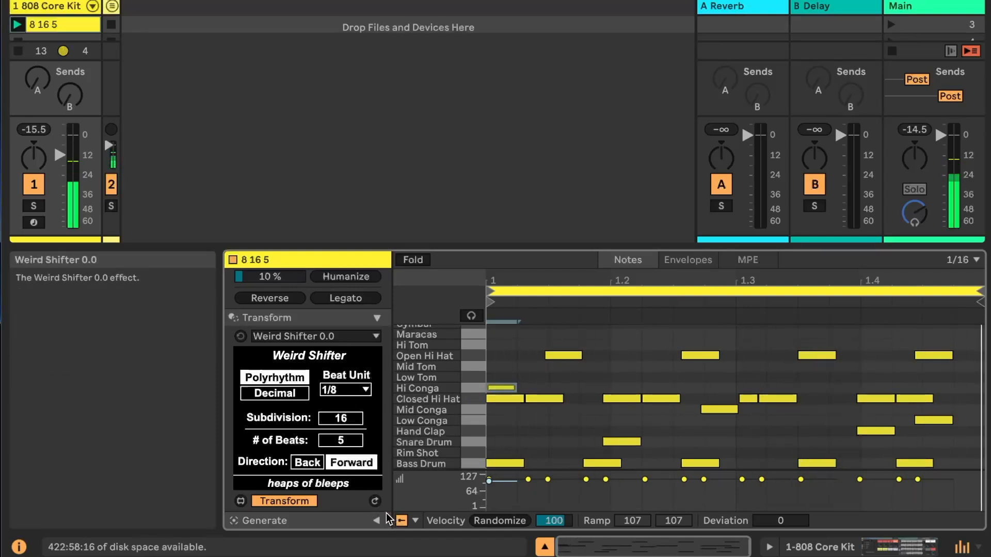
pyautogui.click(375, 502)
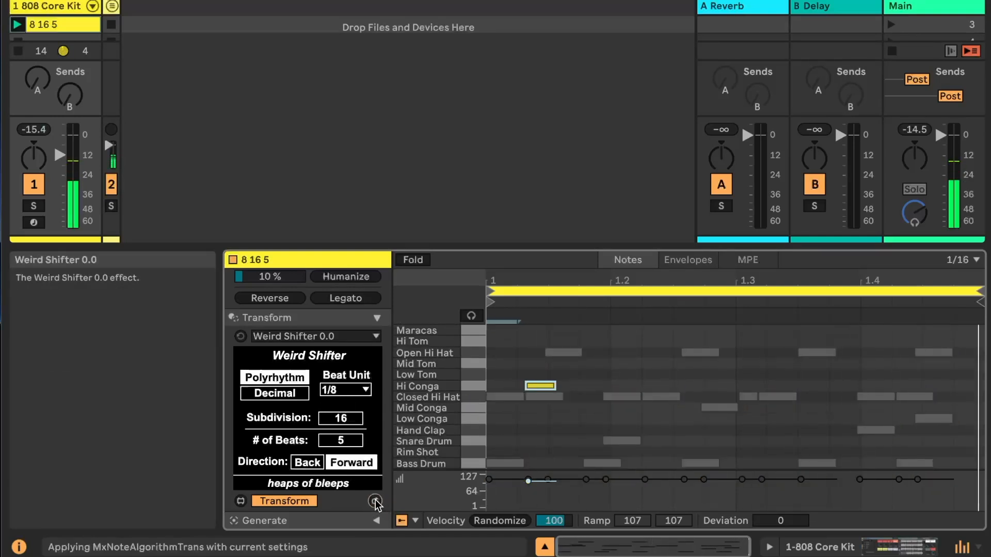
pyautogui.click(376, 501)
pyautogui.click(376, 501)
pyautogui.click(376, 501)
pyautogui.click(376, 501)
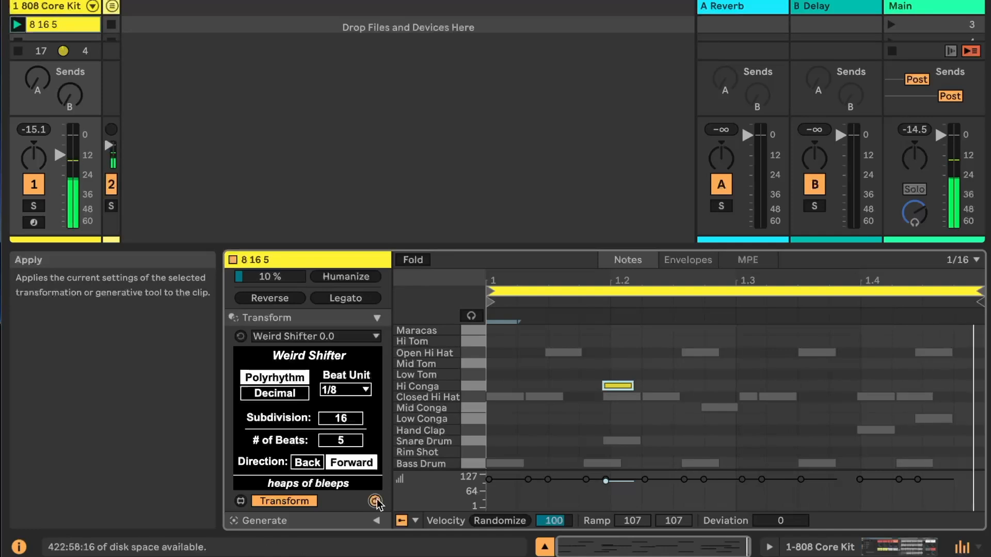
pyautogui.click(377, 500)
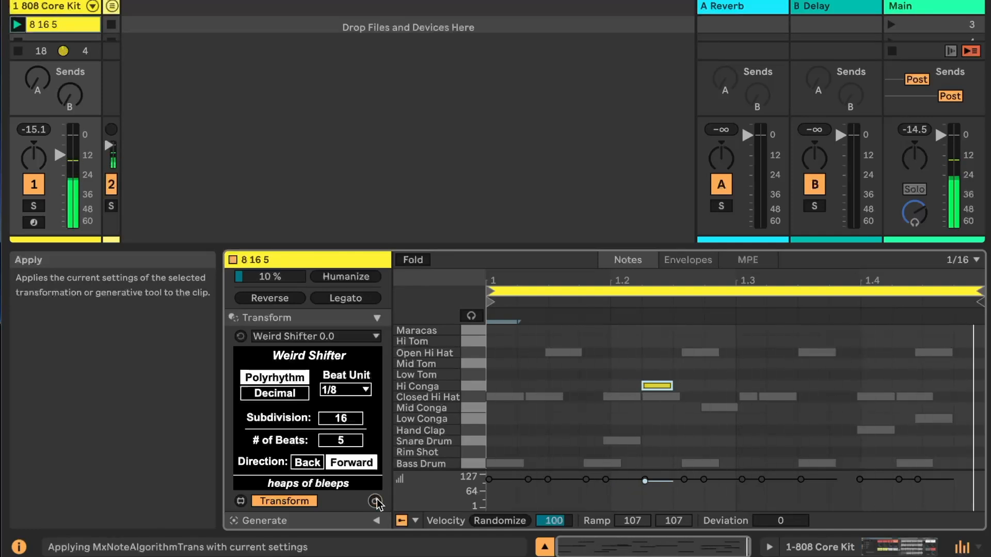
pyautogui.click(376, 500)
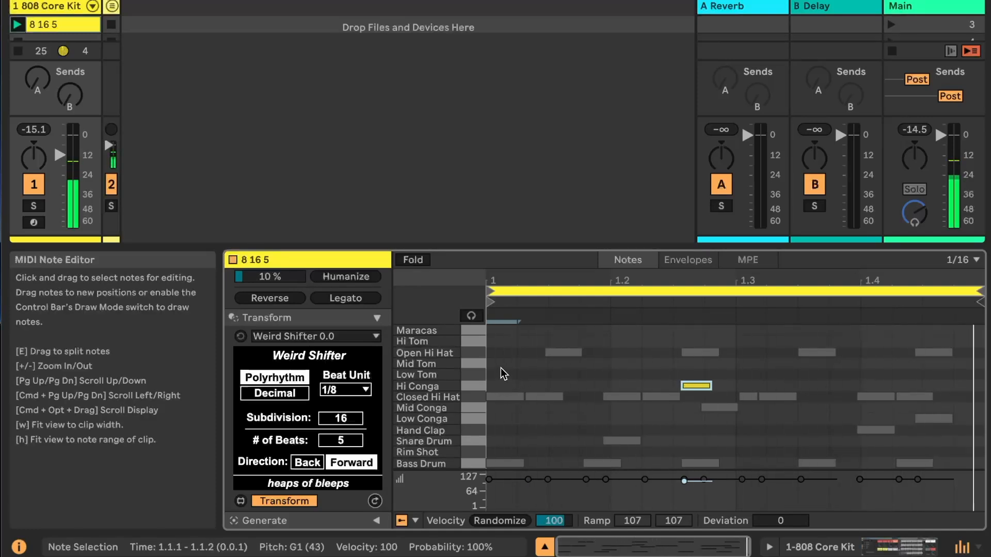
# Step: Clear the Hi Conga note selection and add a Mid Tom note at the start of the clip
pyautogui.press('super+a')
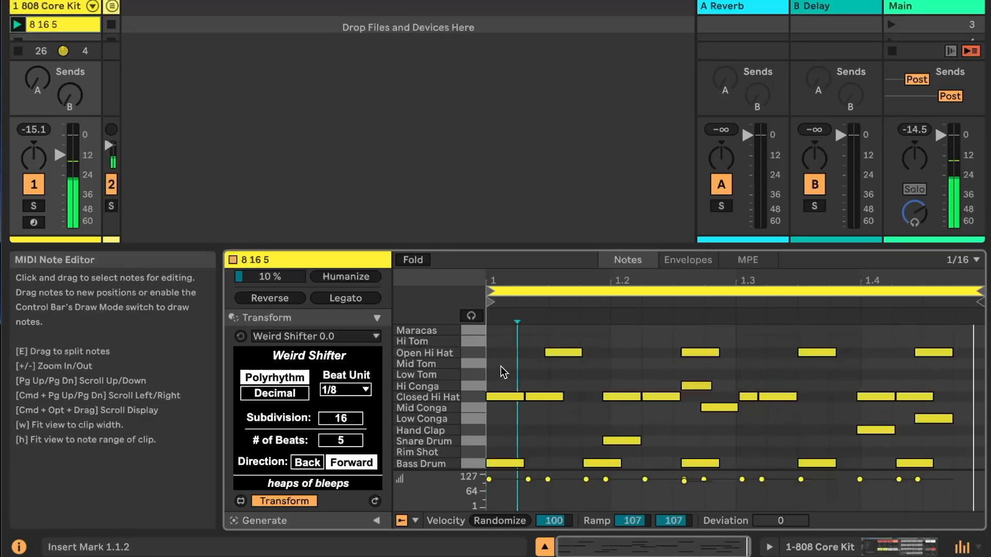
pyautogui.doubleClick(500, 367)
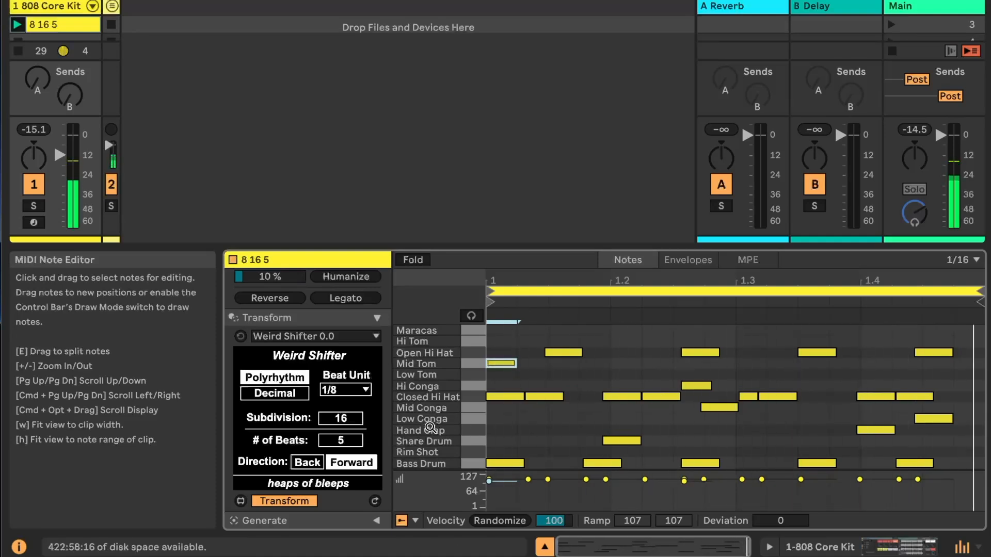
# Step: Shift the Mid Tom note forward with the Weird Shifter until it lines up with the fourth Bass Drum hit
pyautogui.click(374, 501)
pyautogui.tripleClick(375, 501)
pyautogui.click(374, 501)
pyautogui.click(374, 501)
pyautogui.click(375, 502)
pyautogui.click(374, 501)
pyautogui.click(375, 502)
pyautogui.click(375, 501)
pyautogui.click(374, 502)
pyautogui.click(375, 501)
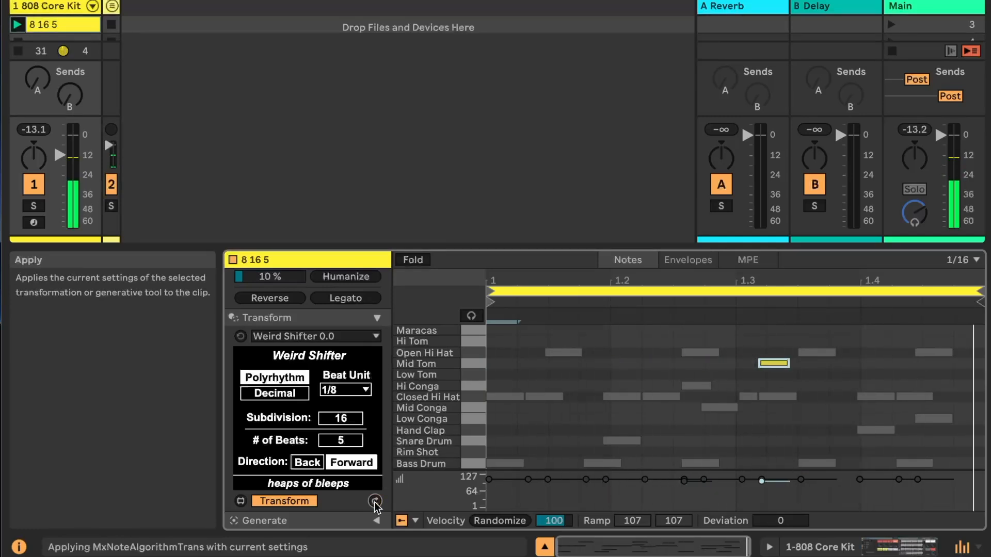
pyautogui.click(374, 502)
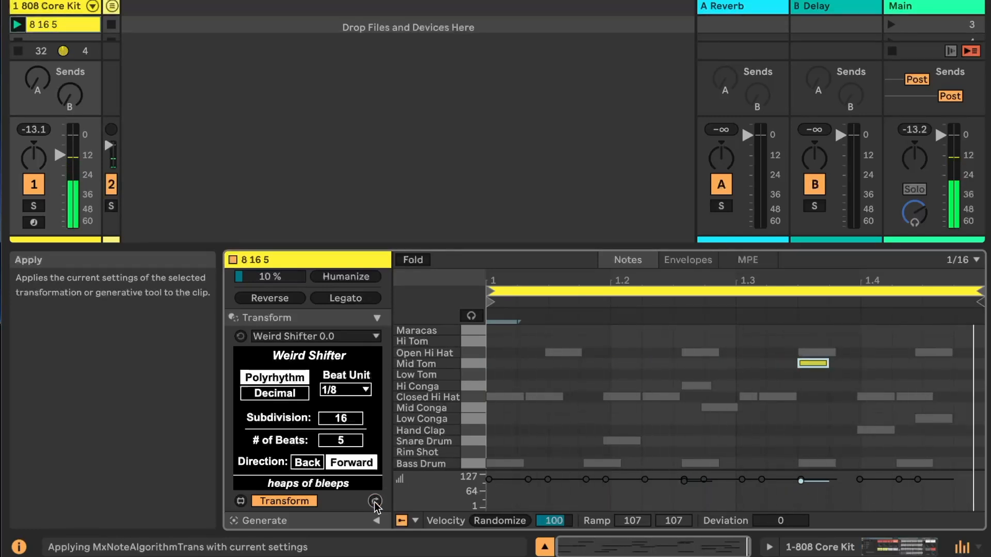
pyautogui.click(375, 501)
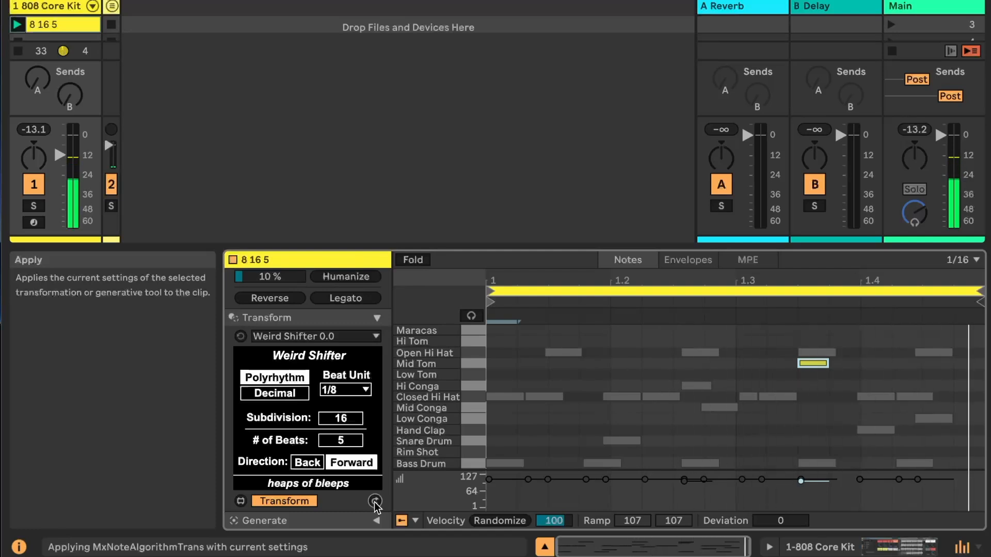
# Step: Shift the Mid Tom note two subdivisions further forward, and return it to the fourth Bass Drum hit with the direction set to Back
pyautogui.click(374, 502)
pyautogui.click(374, 501)
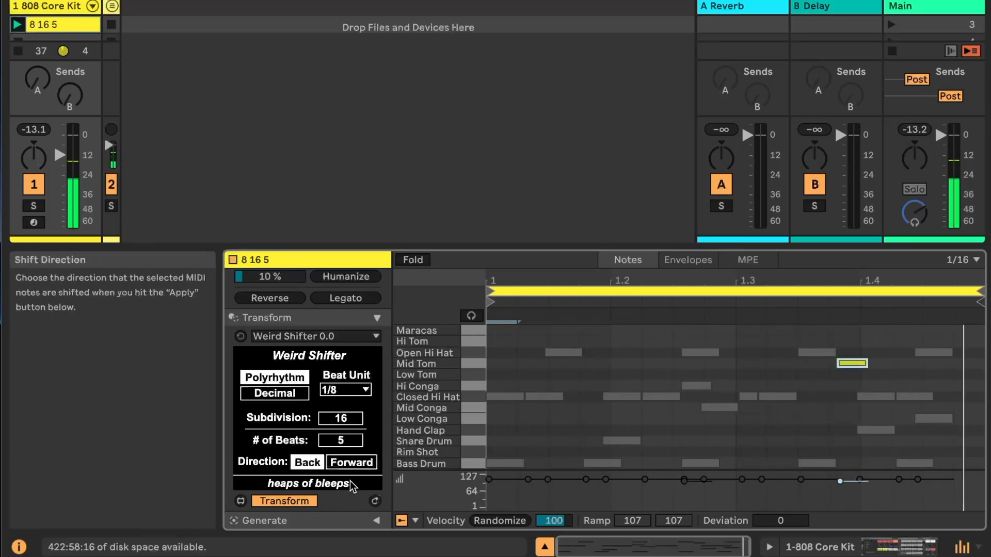
pyautogui.click(375, 501)
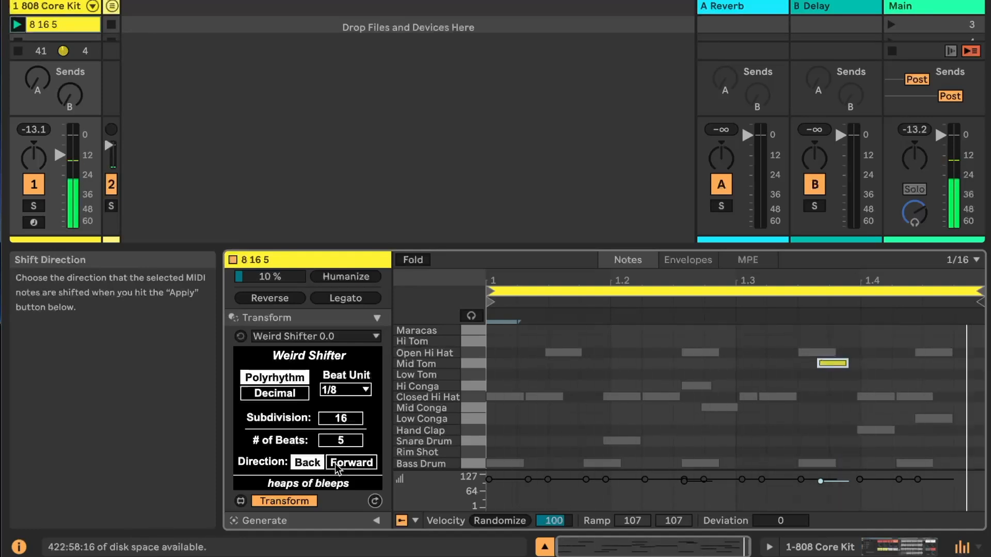
pyautogui.click(375, 501)
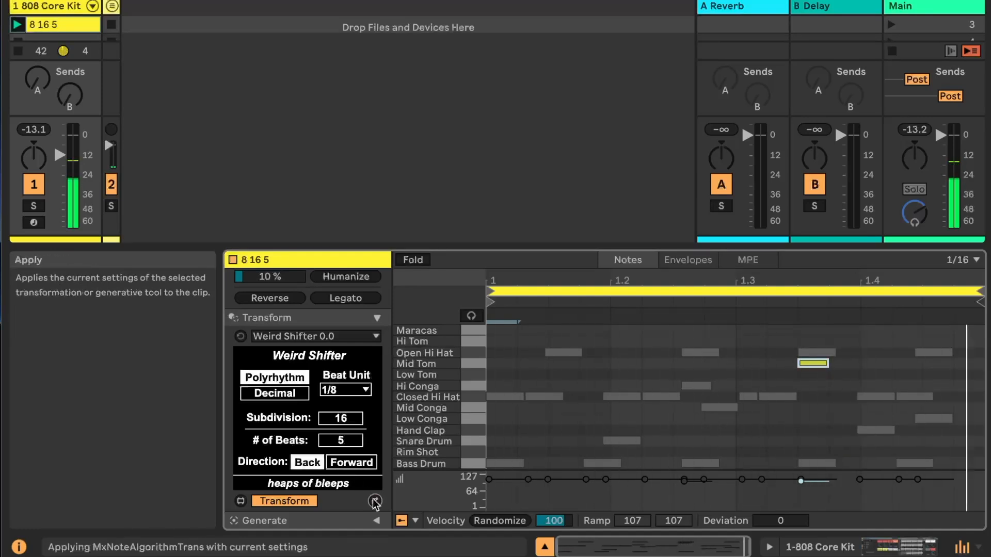
# Step: With the direction set to Forward, shift the Mid Tom note to line up with the fifth Bass Drum hit and stop the clip
pyautogui.click(357, 463)
pyautogui.click(374, 502)
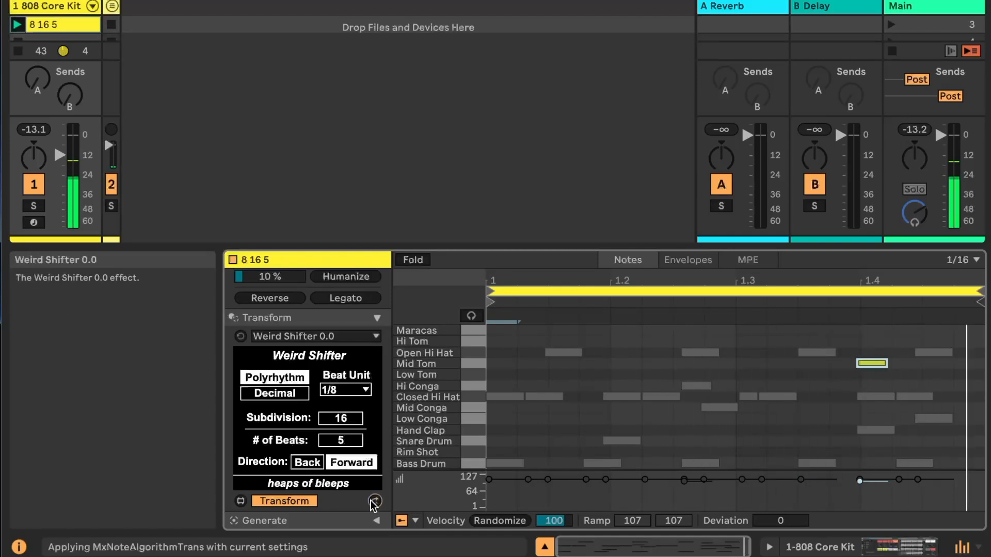
pyautogui.click(373, 501)
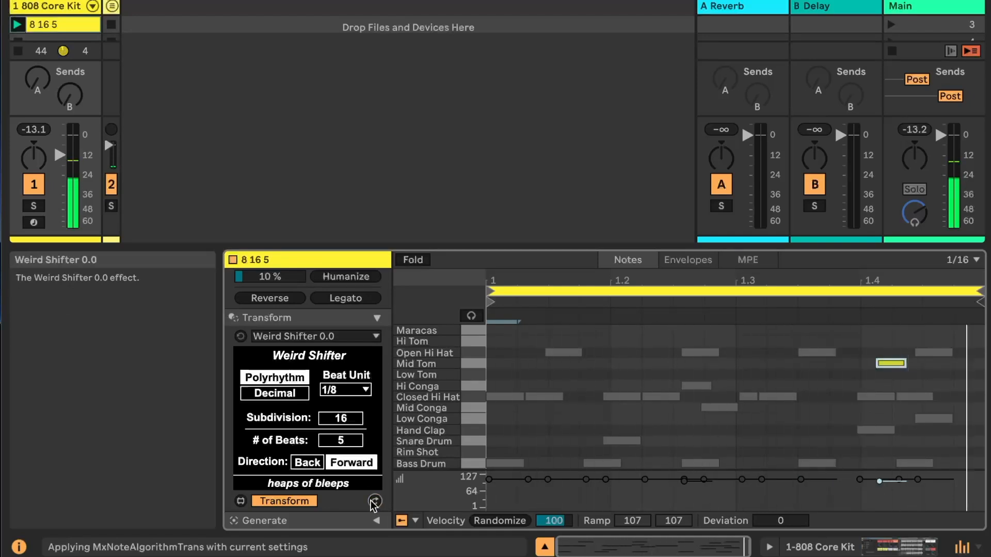
pyautogui.click(374, 502)
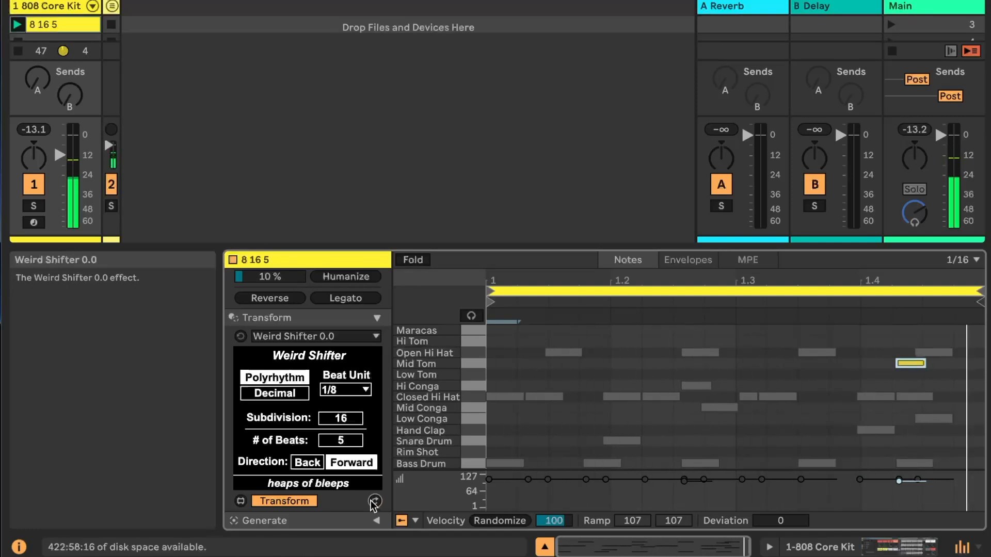
pyautogui.click(19, 50)
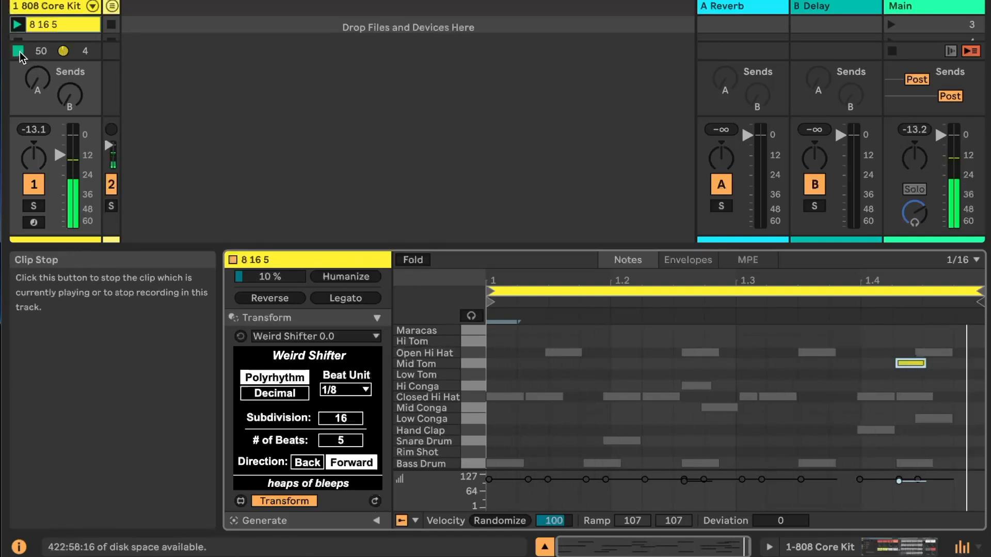